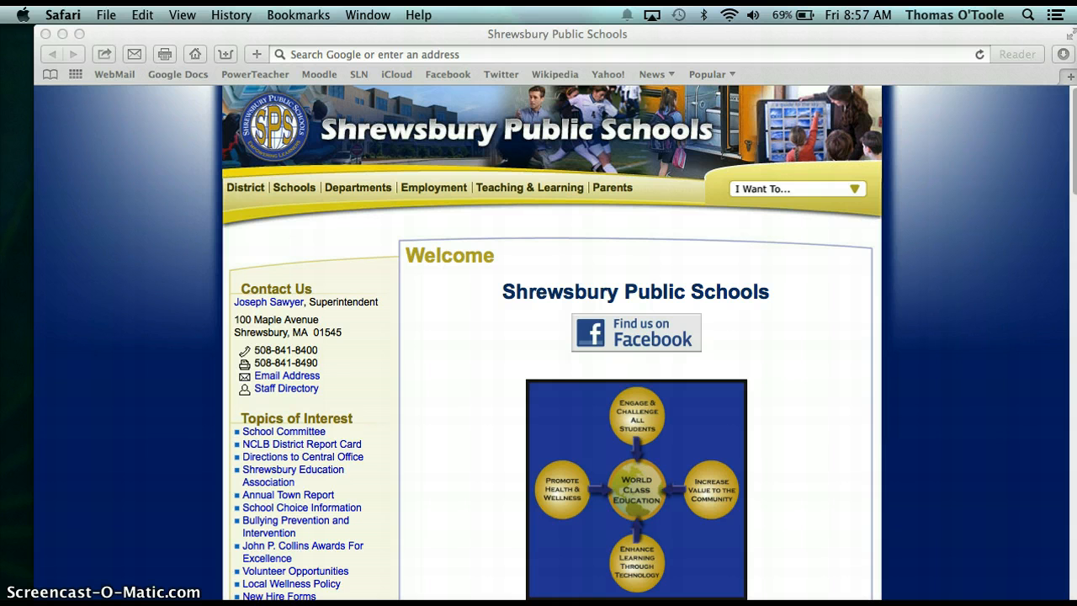
Open the teoria.com music theory website.
{"action": "left_click", "coordinate": [464, 54]}
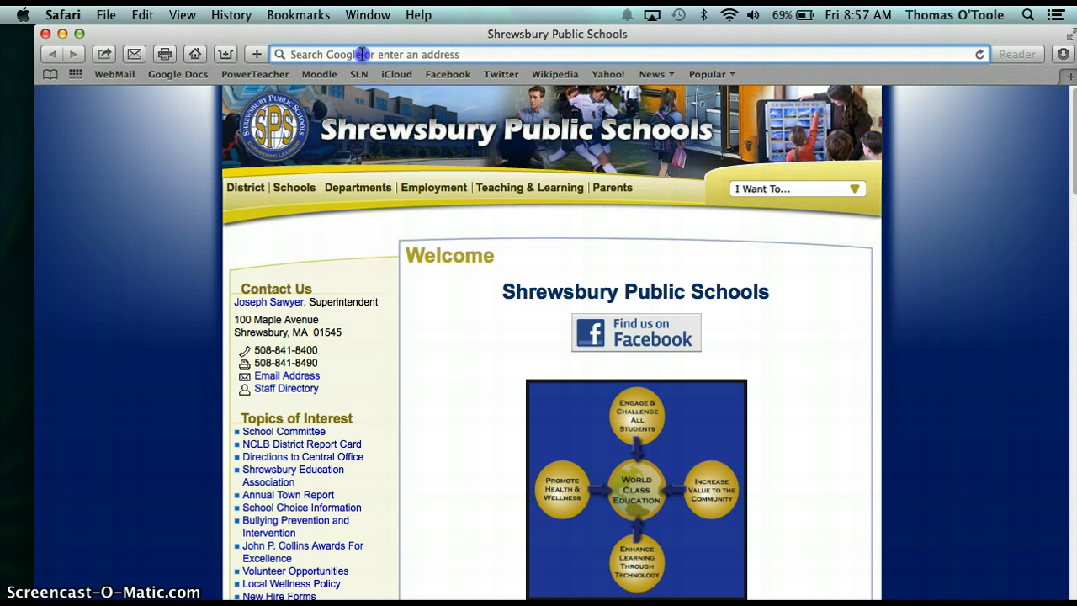
{"action": "type", "text": "t"}
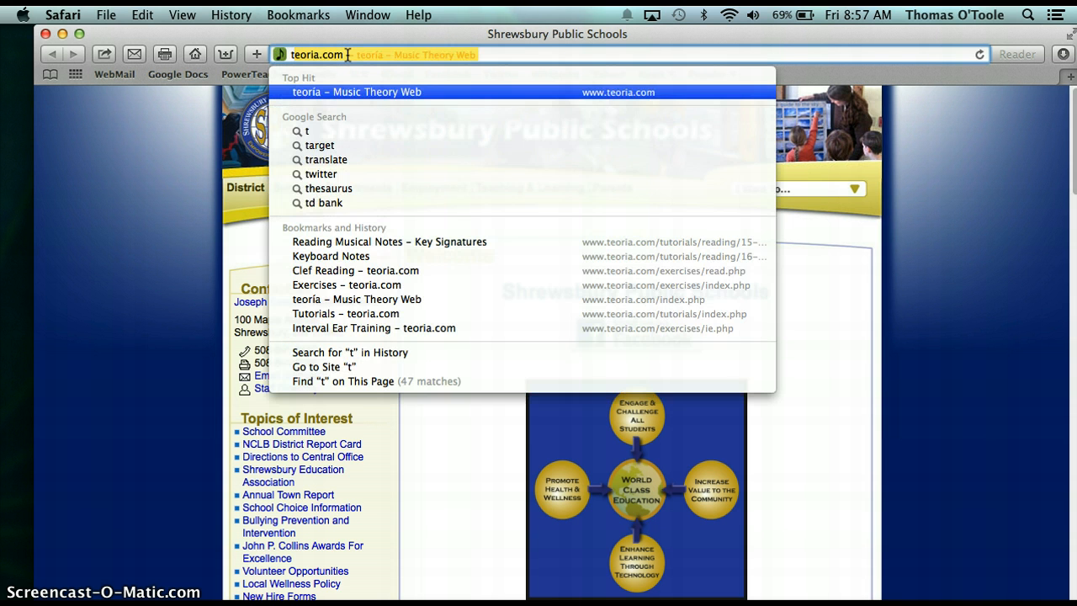
{"action": "type", "text": "eor"}
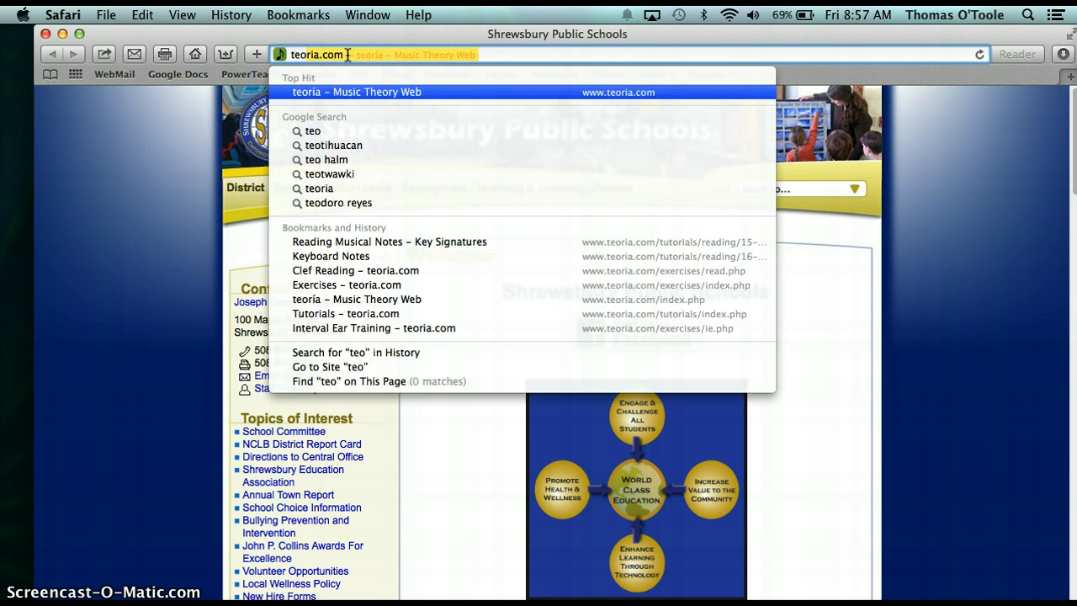
{"action": "type", "text": "ia"}
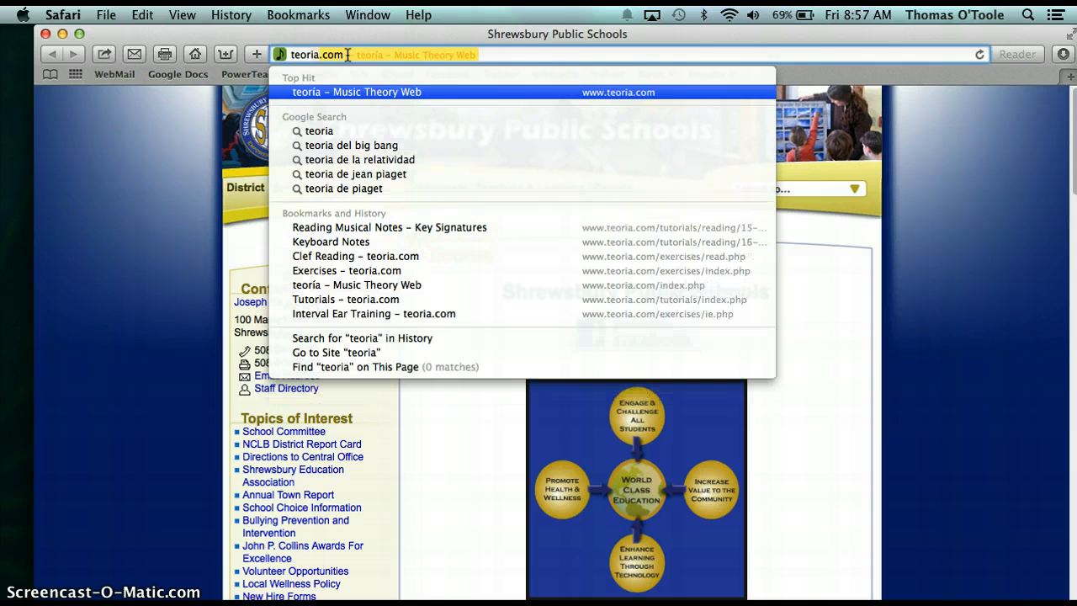
{"action": "key", "text": "Return"}
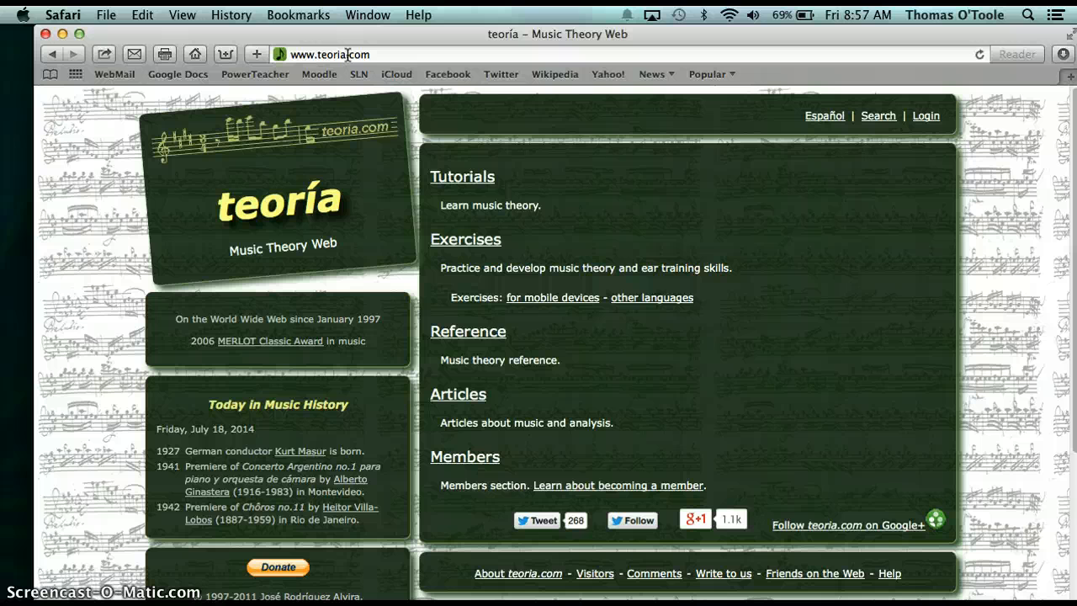
Open the Clef Reading exercise from the site's Exercises section.
{"action": "left_click", "coordinate": [456, 243]}
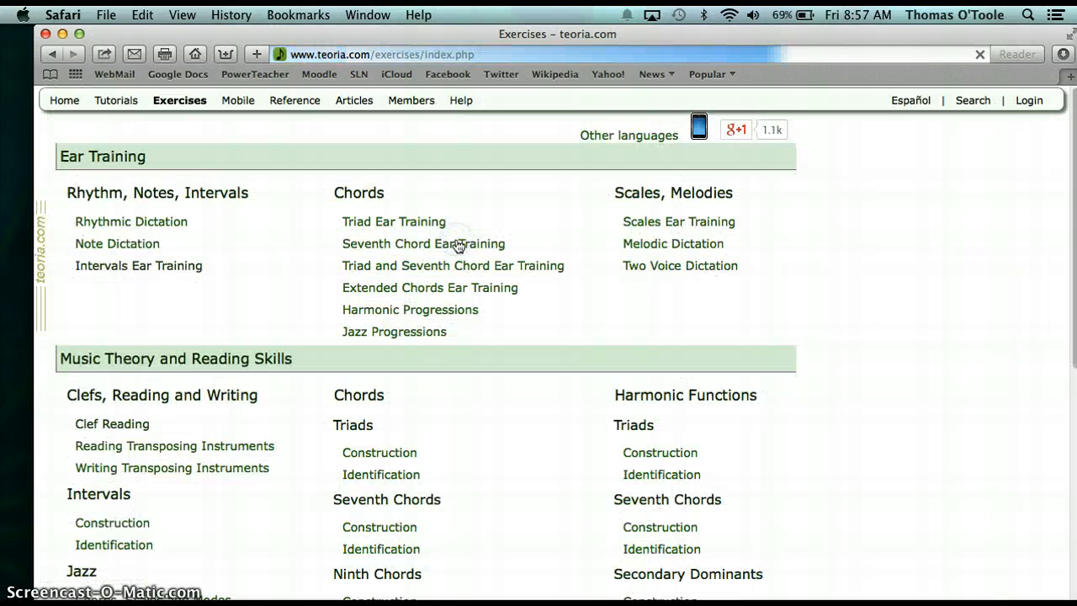
{"action": "left_click", "coordinate": [458, 245]}
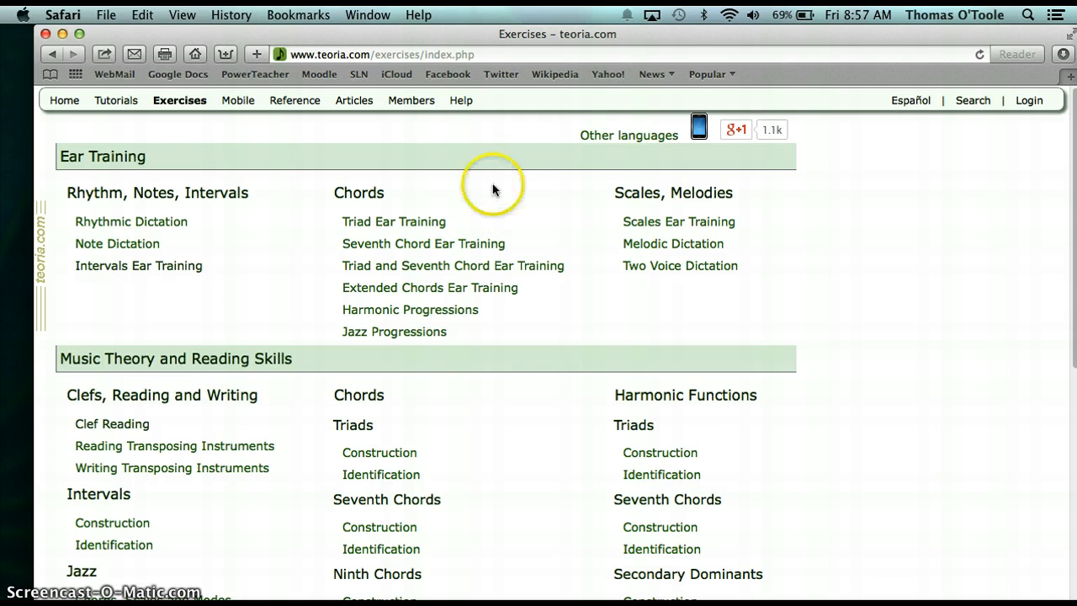
{"action": "left_click", "coordinate": [409, 334]}
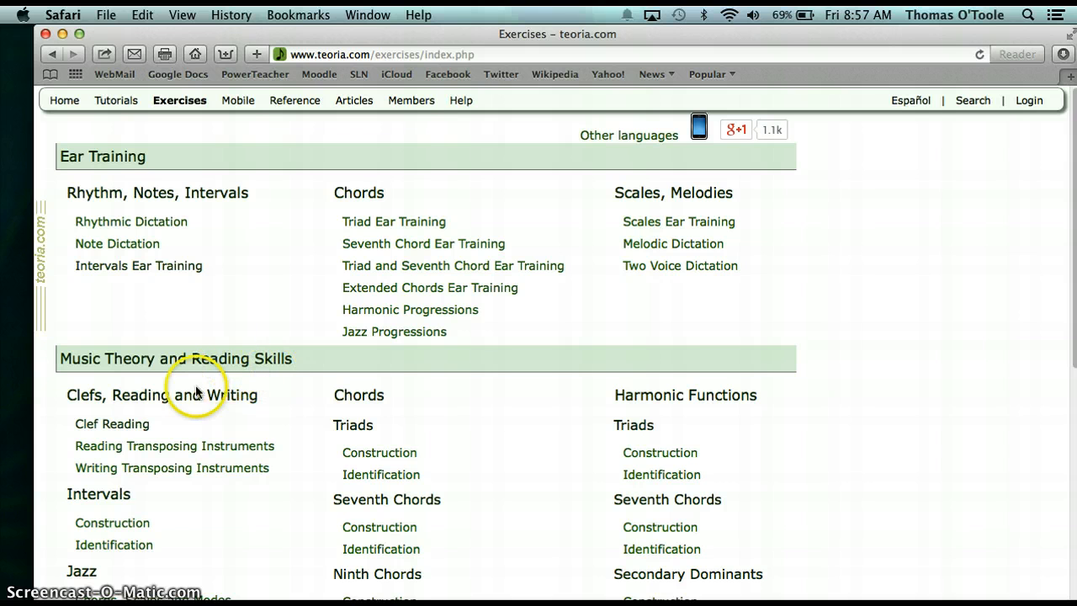
{"action": "left_click", "coordinate": [140, 430]}
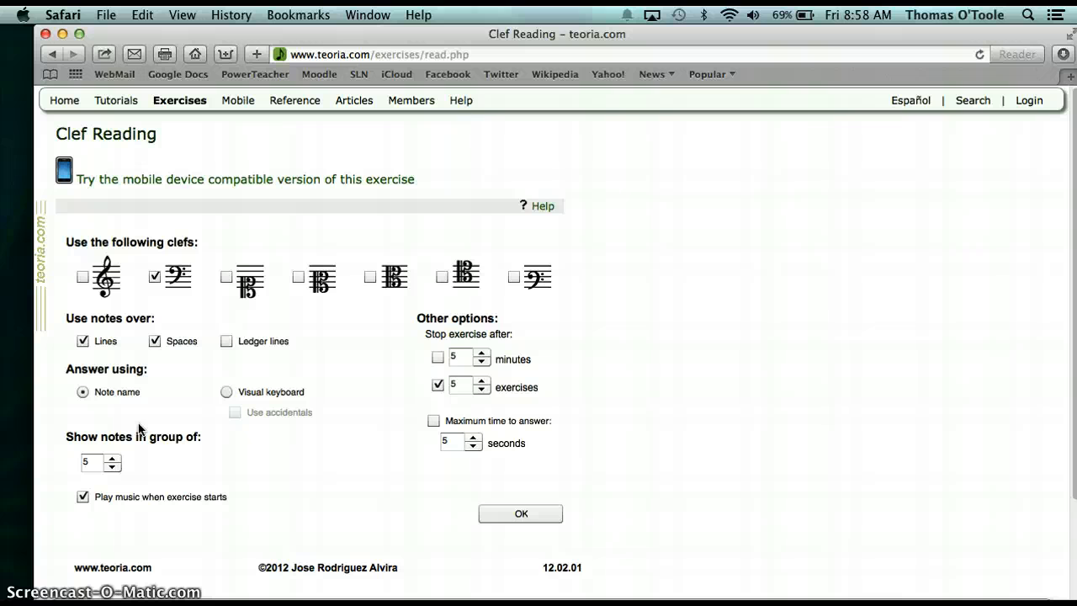
Include the treble clef in the exercise and exclude the bass clef.
{"action": "left_click", "coordinate": [84, 277]}
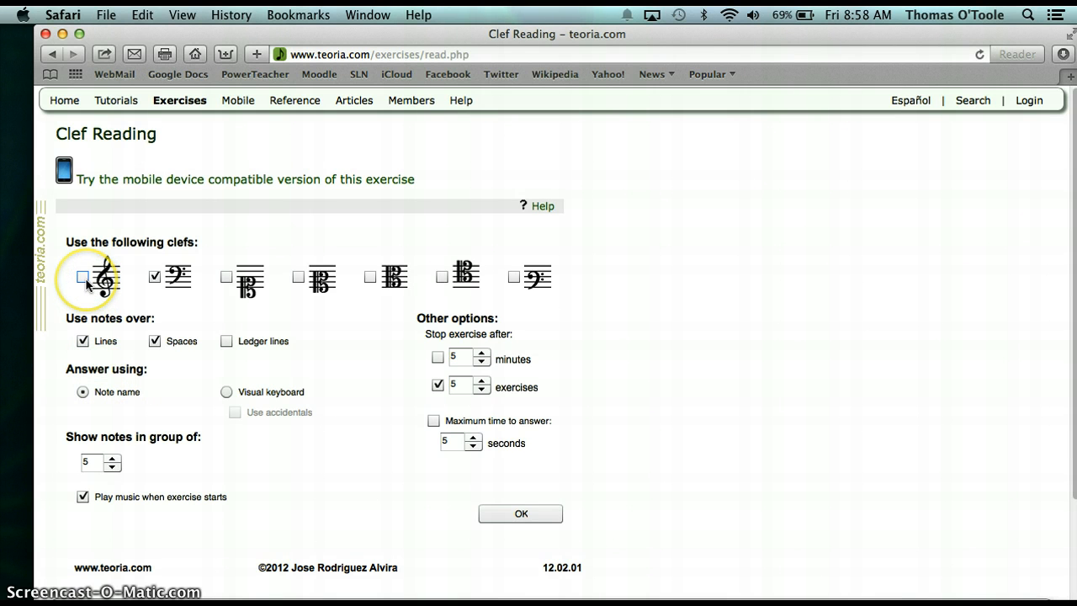
{"action": "left_click", "coordinate": [85, 277]}
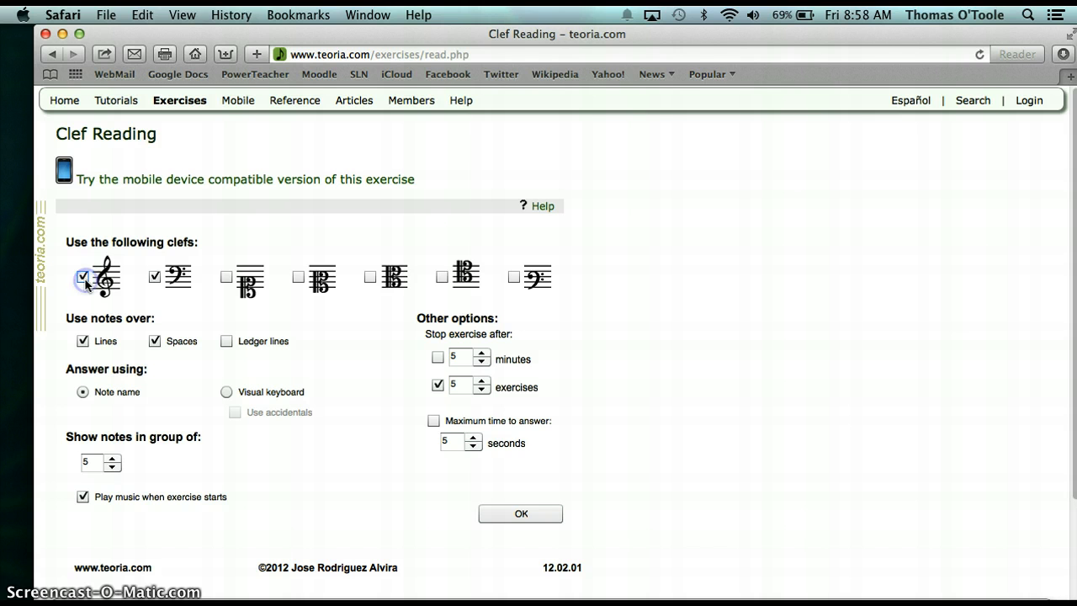
{"action": "left_click", "coordinate": [155, 278]}
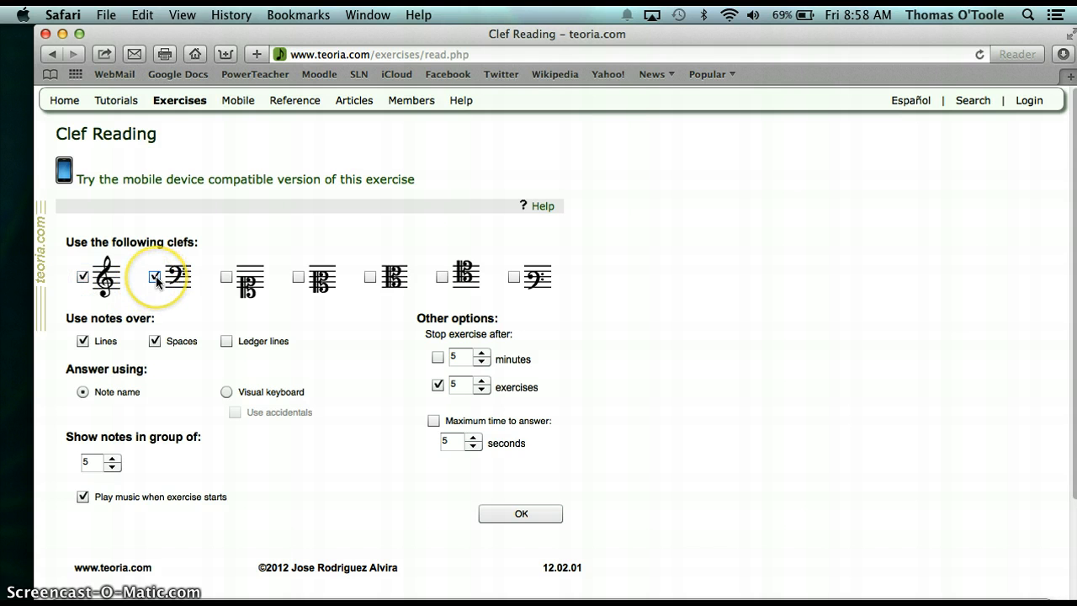
{"action": "left_click", "coordinate": [175, 278]}
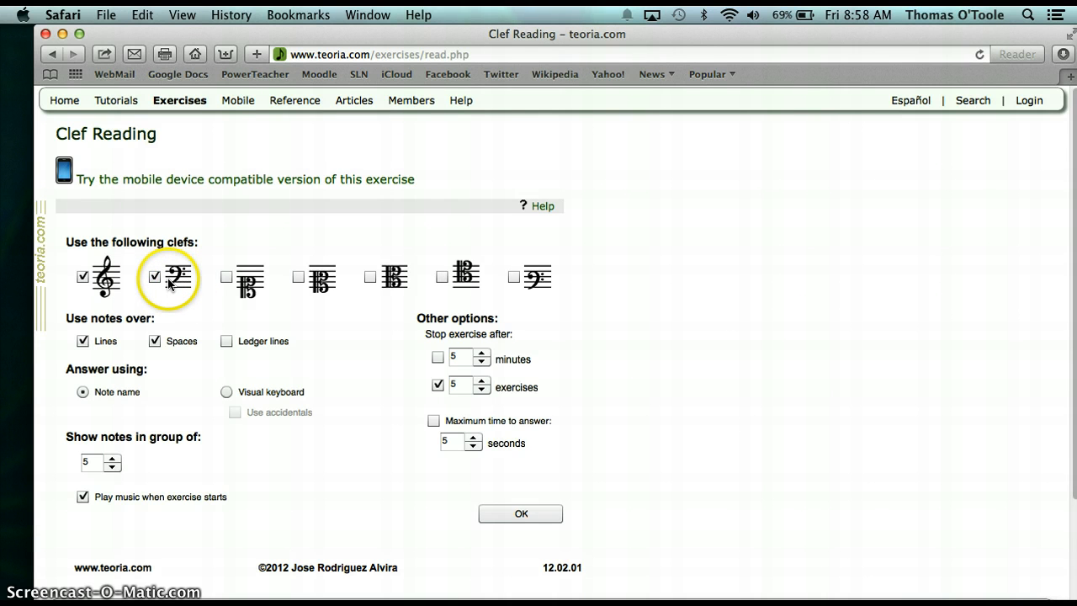
{"action": "left_click", "coordinate": [154, 279]}
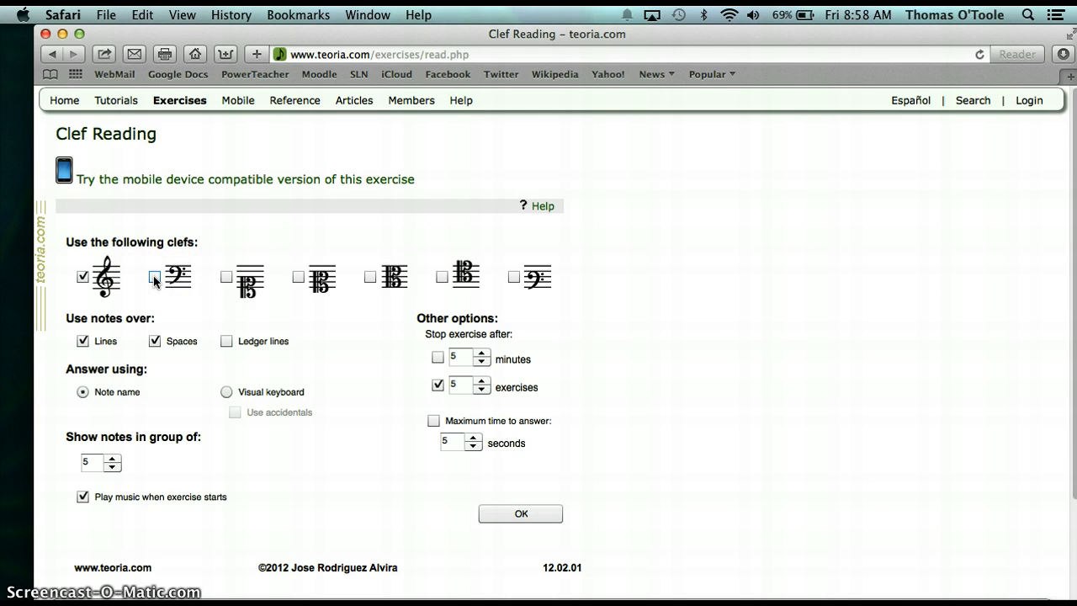
{"action": "left_click", "coordinate": [123, 281]}
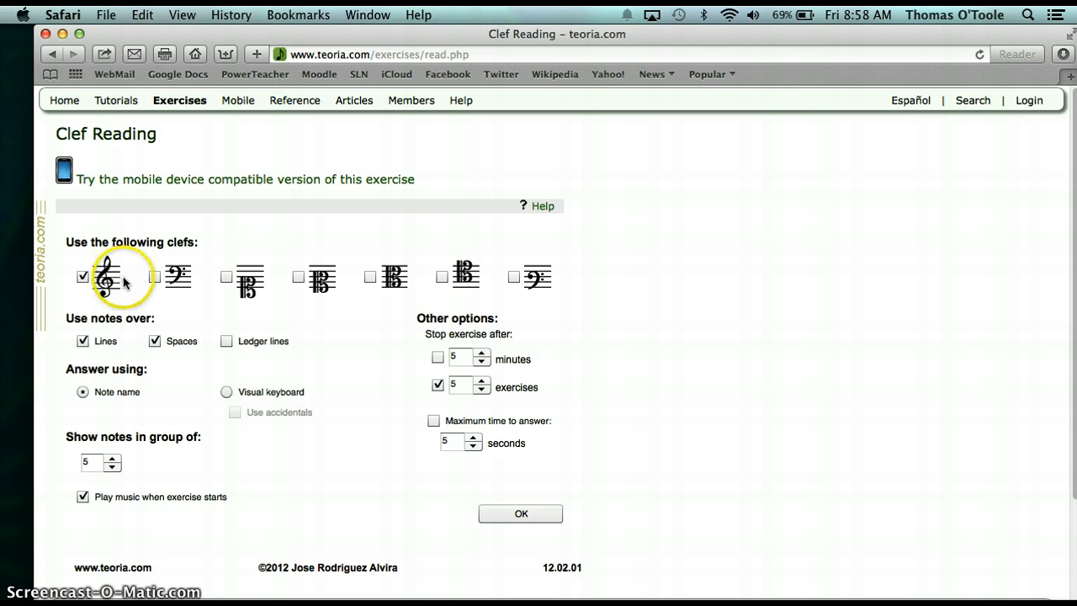
{"action": "left_click", "coordinate": [232, 288]}
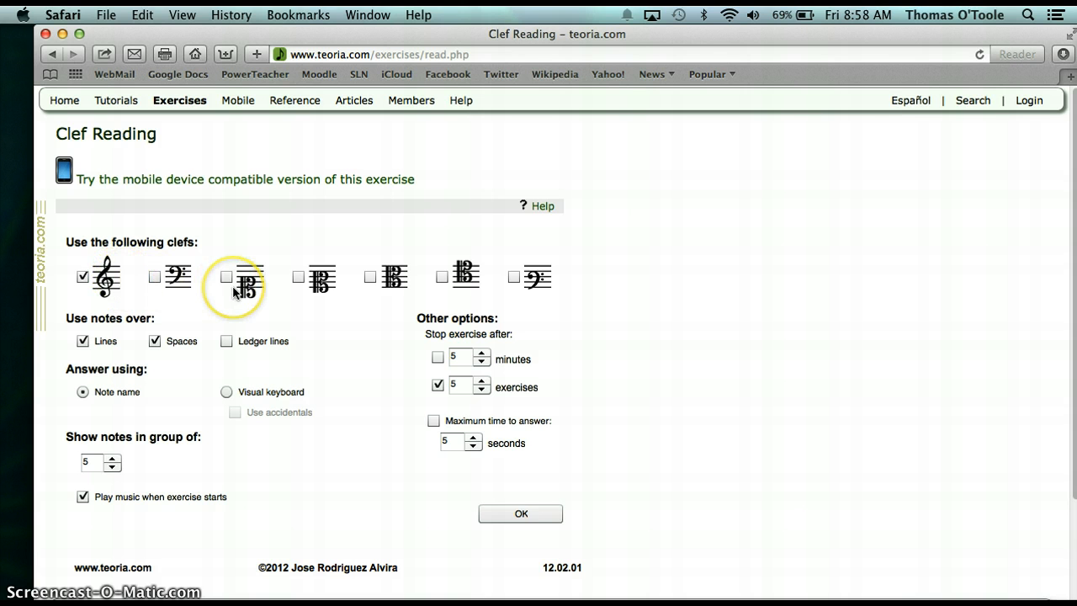
{"action": "left_click", "coordinate": [235, 292]}
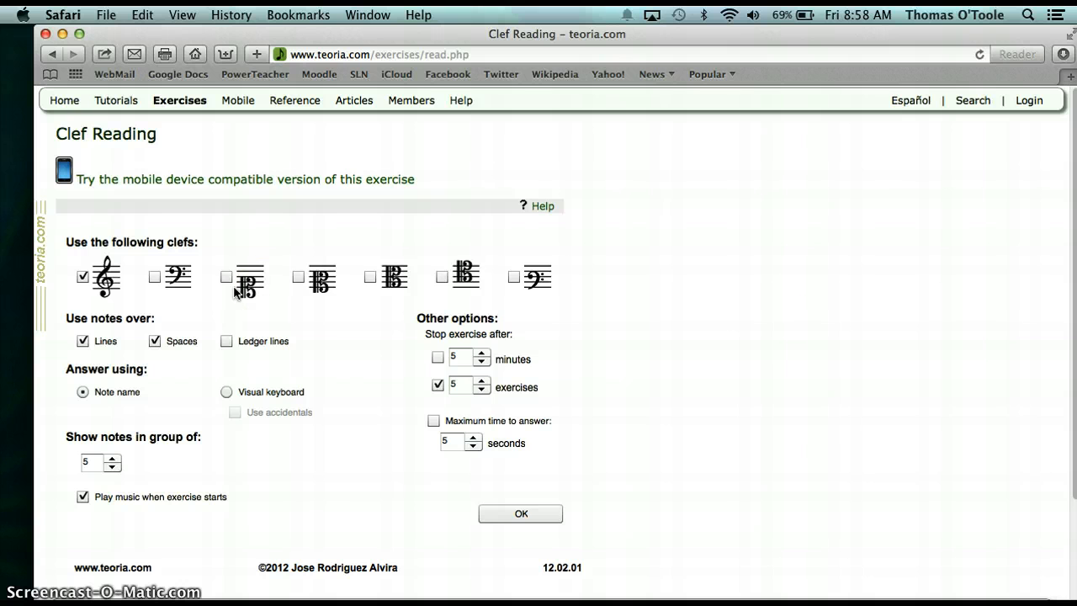
{"action": "left_click", "coordinate": [315, 290]}
{"action": "left_click", "coordinate": [463, 288]}
Set the session to stop after 2 exercises.
{"action": "left_click", "coordinate": [483, 390]}
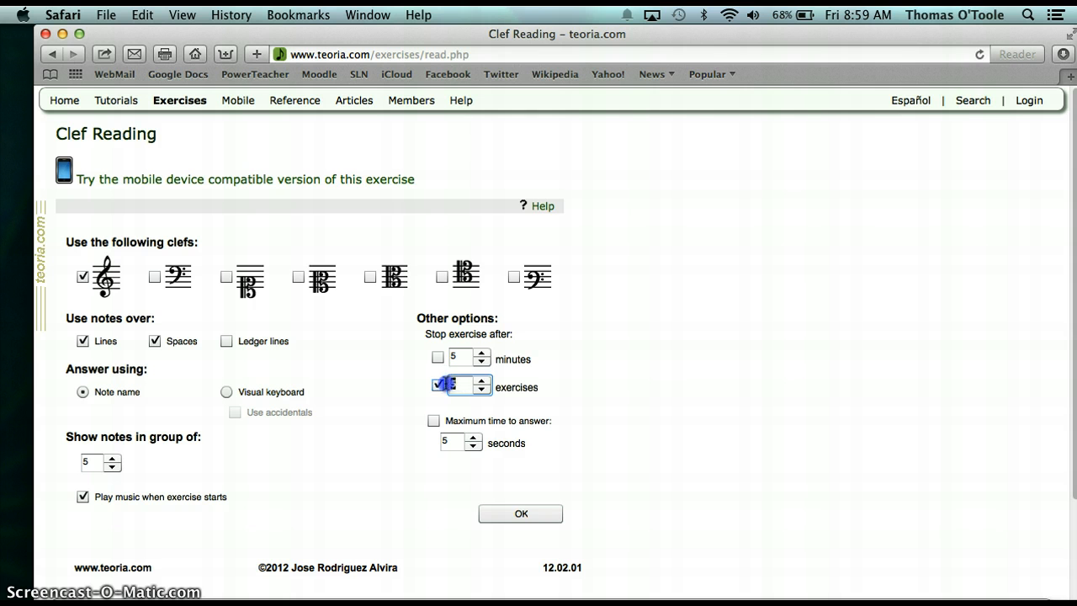
{"action": "type", "text": "2"}
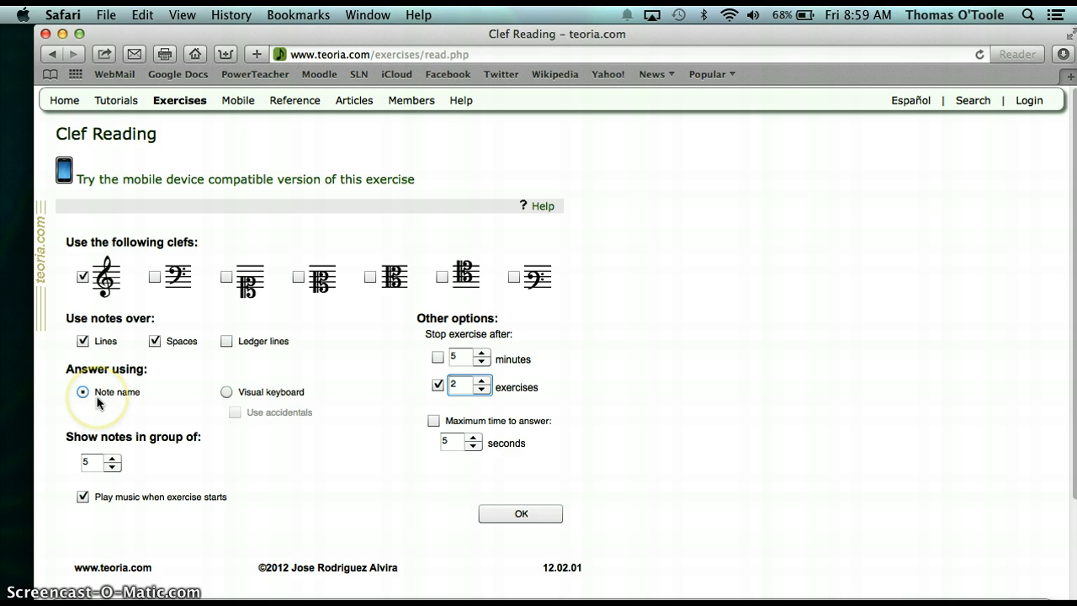
{"action": "left_click", "coordinate": [228, 392]}
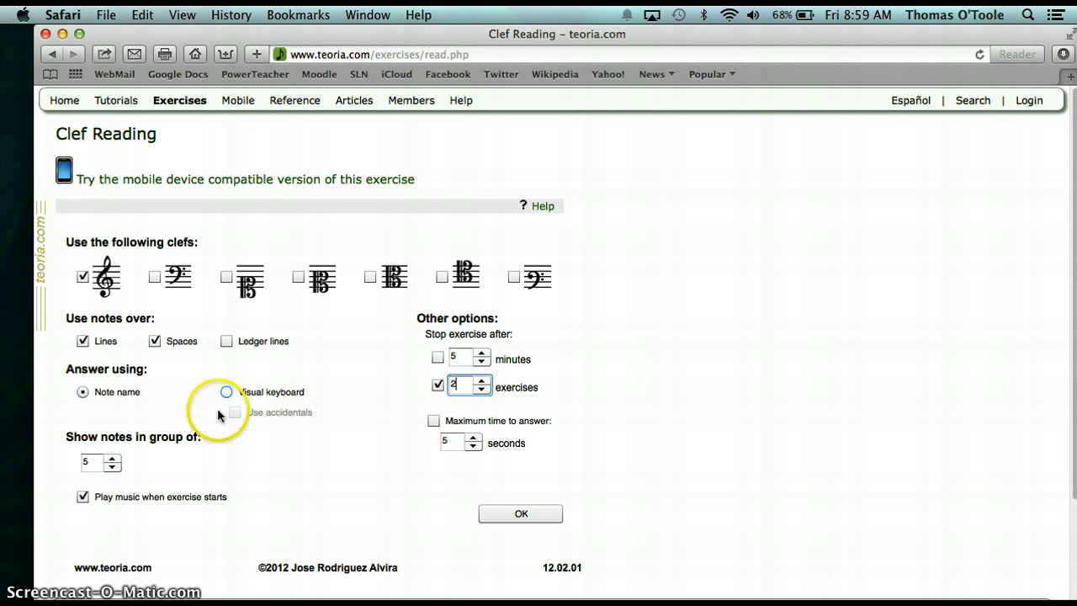
Show the notes in groups of 3 and start the clef reading exercise.
{"action": "left_click", "coordinate": [112, 458]}
{"action": "left_click", "coordinate": [114, 466]}
{"action": "left_click", "coordinate": [114, 467]}
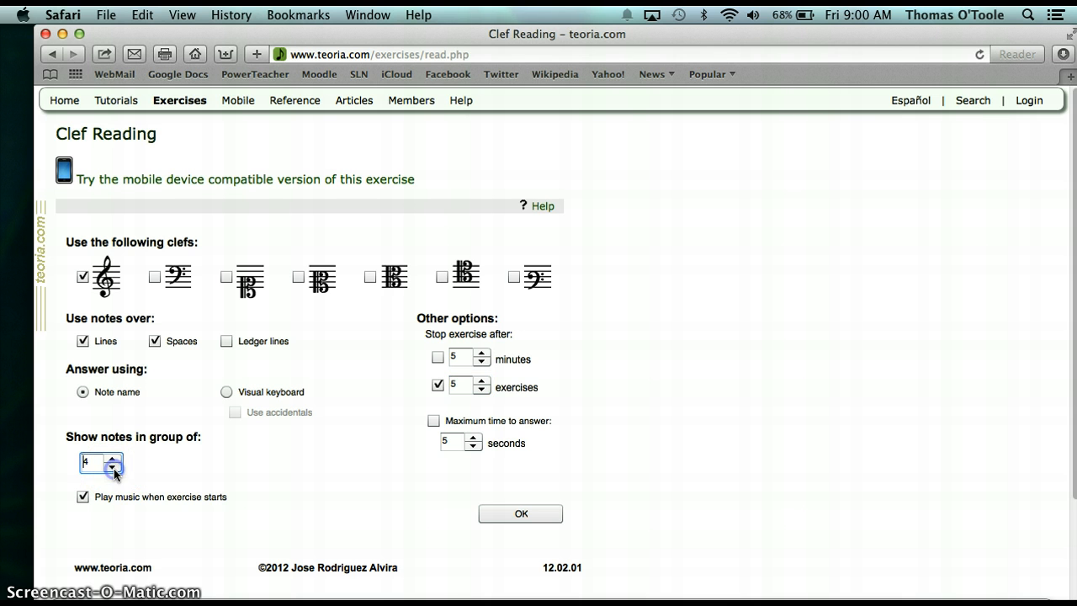
{"action": "left_click", "coordinate": [115, 466]}
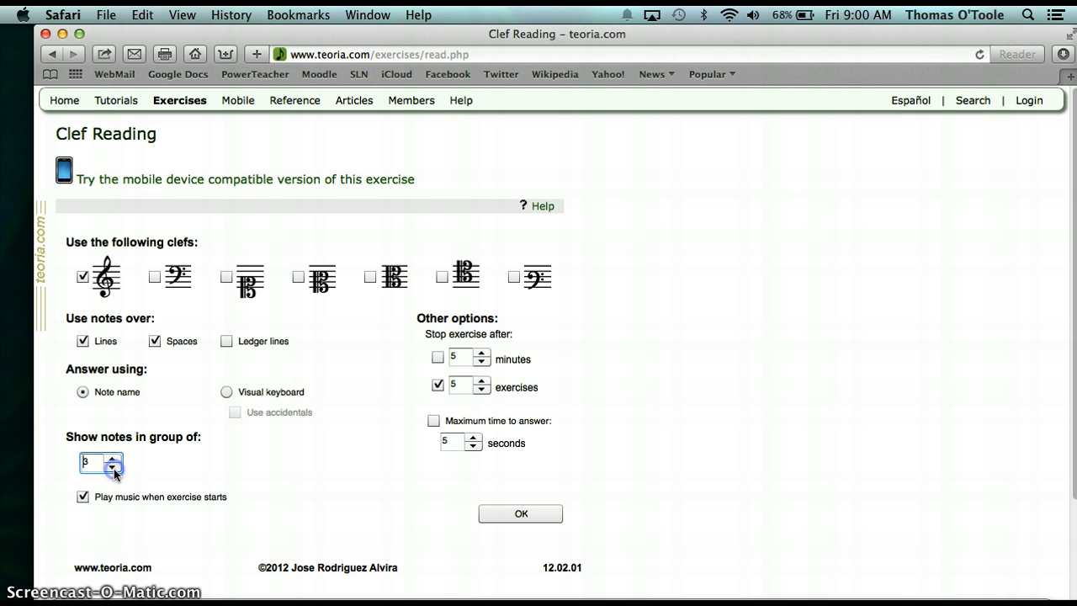
{"action": "left_click", "coordinate": [437, 435]}
{"action": "left_click", "coordinate": [490, 514]}
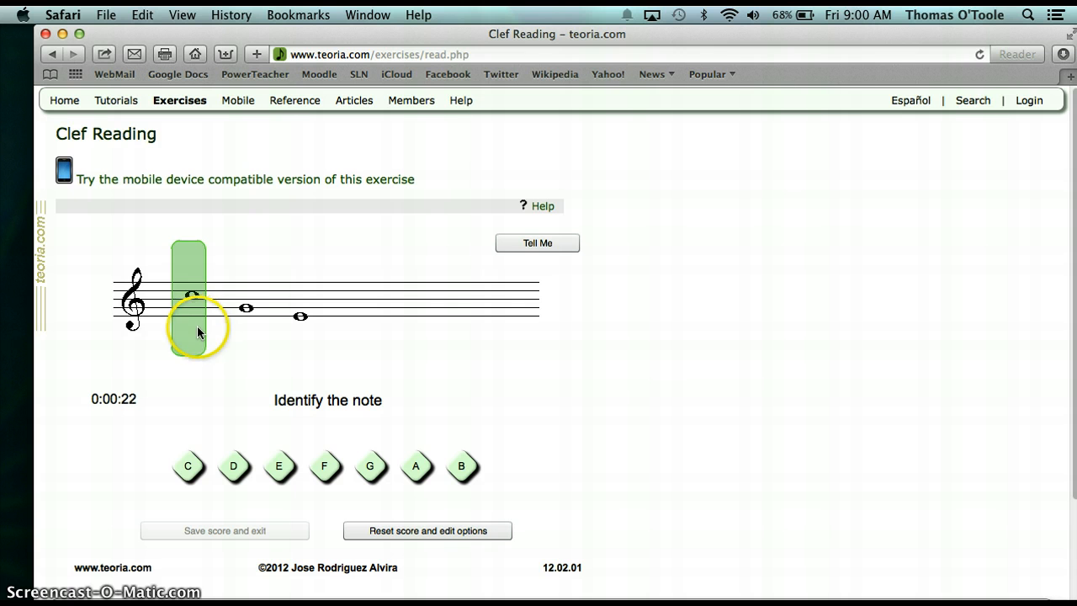
Identify the first group of three treble-clef notes as C, G and E.
{"action": "left_click", "coordinate": [189, 466]}
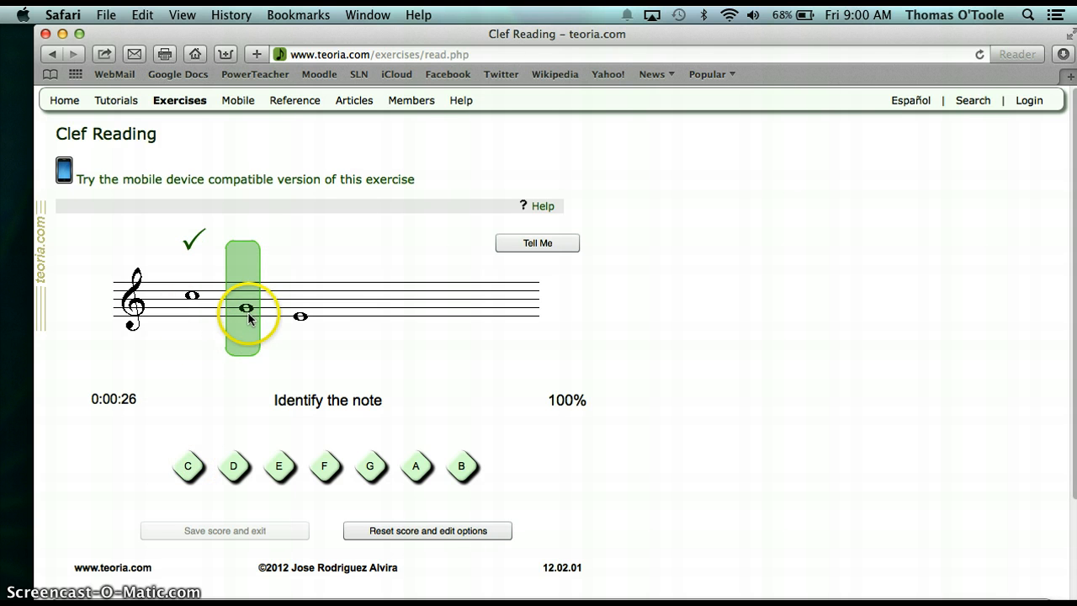
{"action": "left_click", "coordinate": [373, 465]}
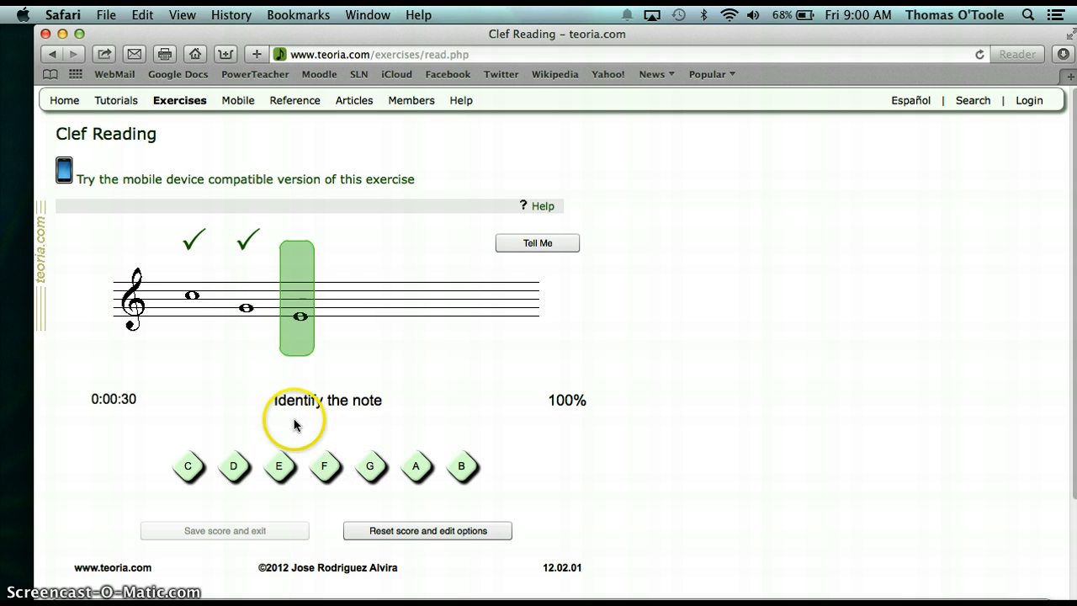
{"action": "left_click", "coordinate": [282, 471]}
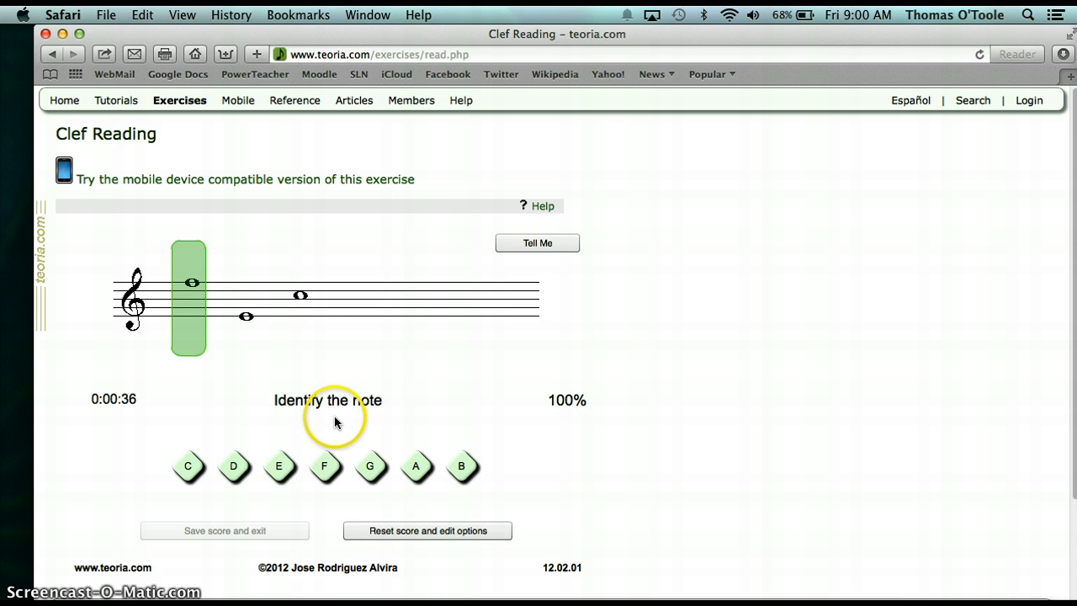
Answer the second group of treble-clef notes with G, E and C.
{"action": "left_click", "coordinate": [371, 471]}
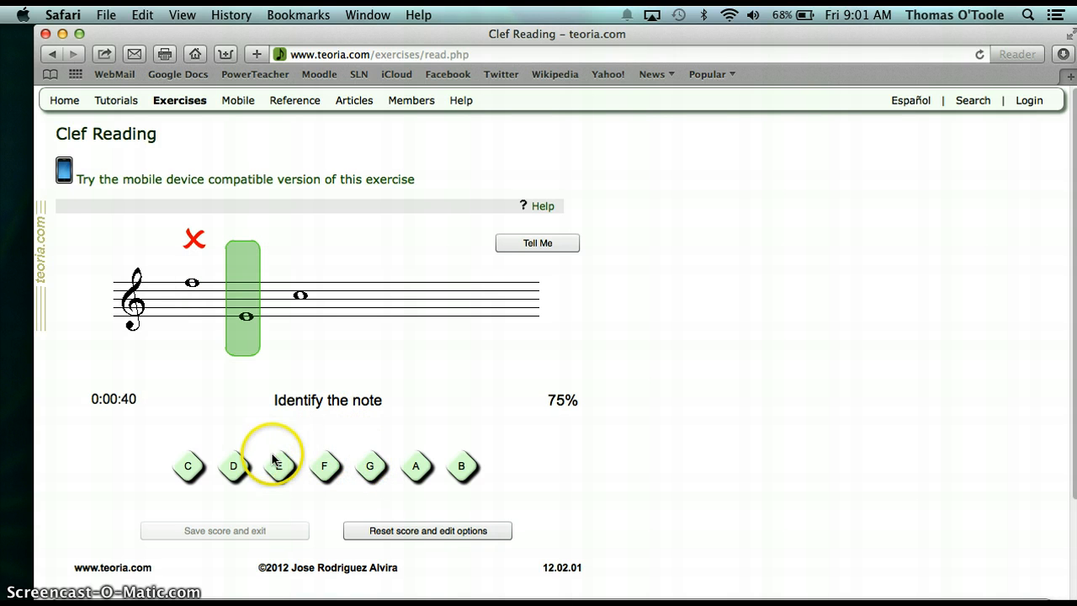
{"action": "left_click", "coordinate": [280, 468]}
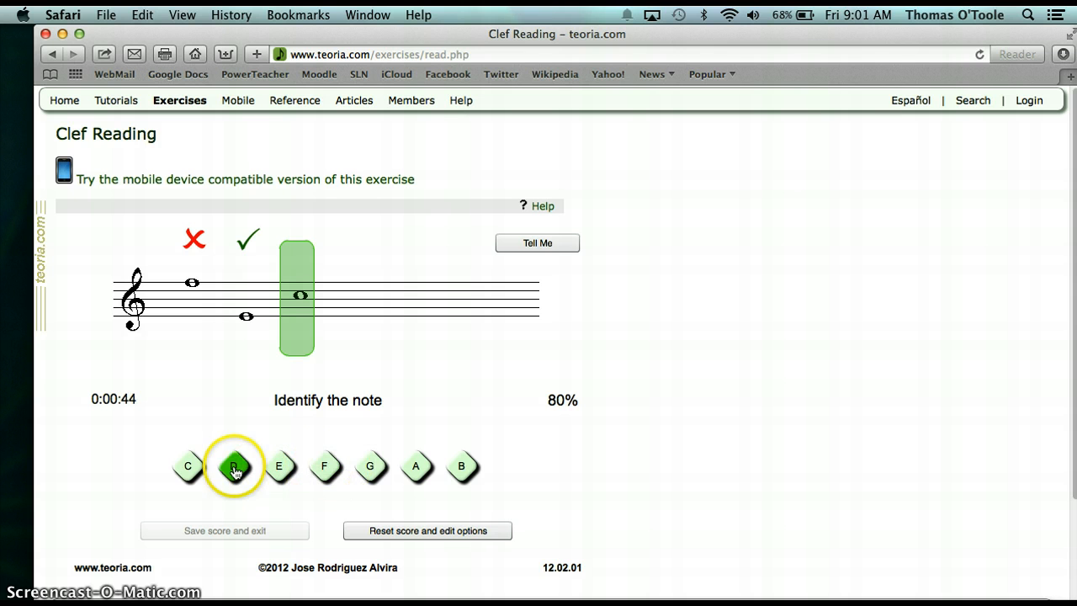
{"action": "left_click", "coordinate": [189, 467]}
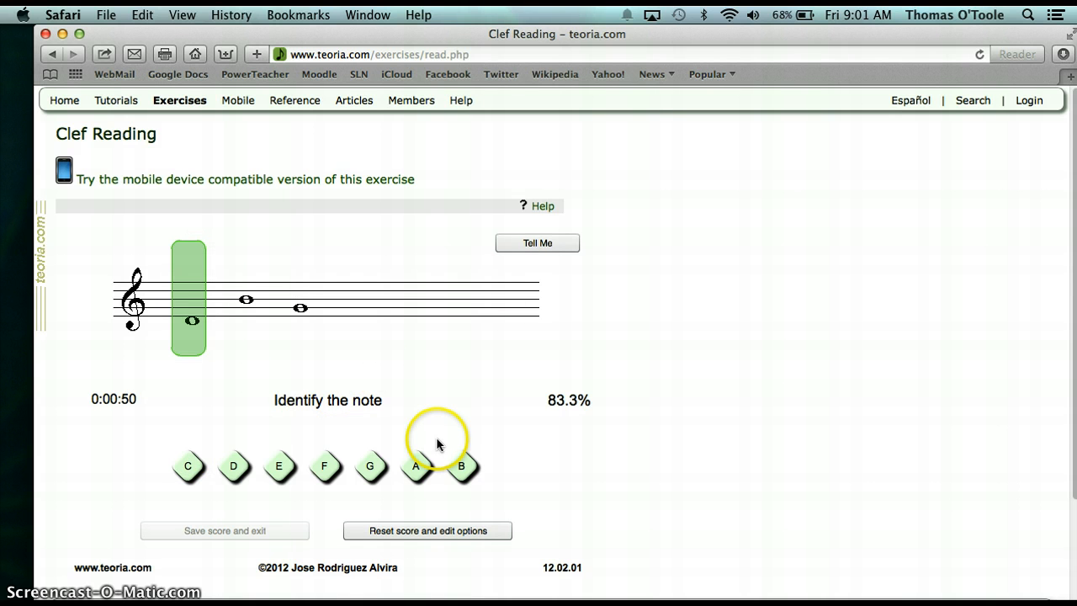
Reset the score, replace the treble clef with the bass clef in the exercise options, and restart the exercise.
{"action": "left_click", "coordinate": [448, 533]}
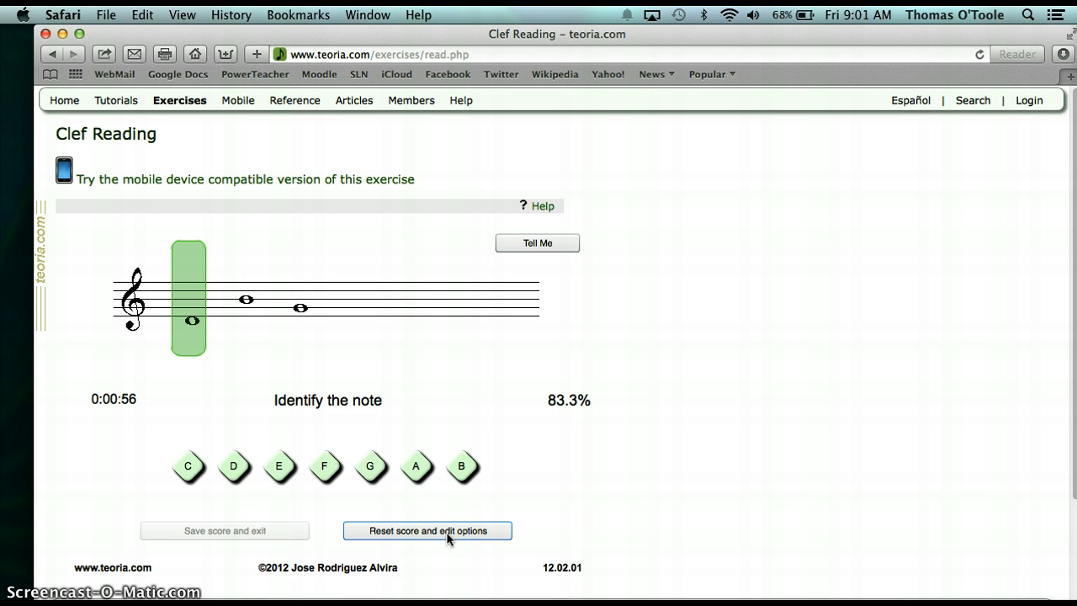
{"action": "left_click", "coordinate": [448, 539]}
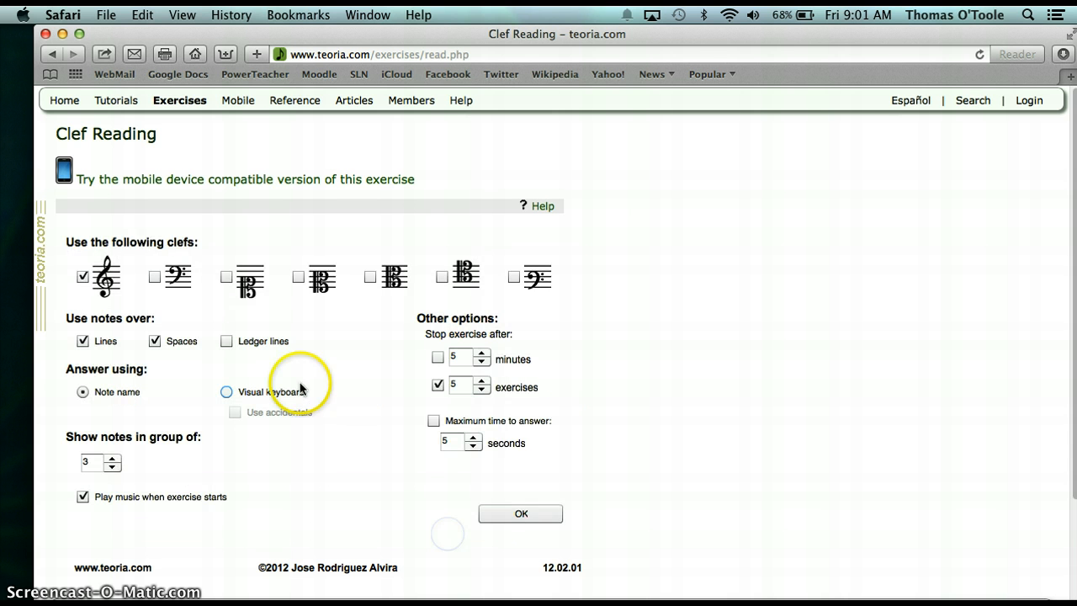
{"action": "left_click", "coordinate": [83, 277]}
{"action": "left_click", "coordinate": [155, 276]}
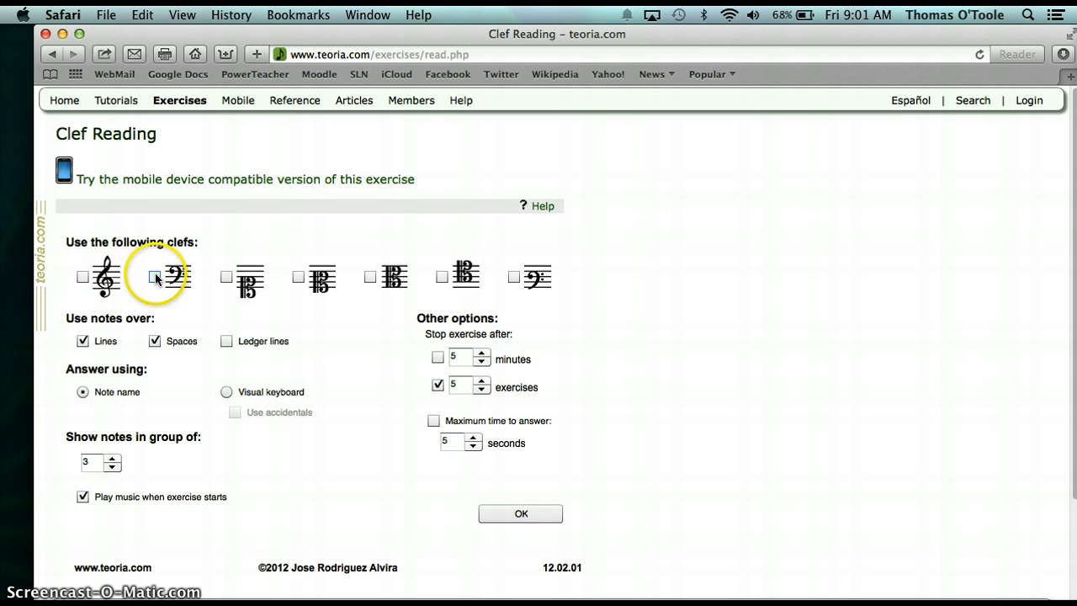
{"action": "left_click", "coordinate": [463, 385]}
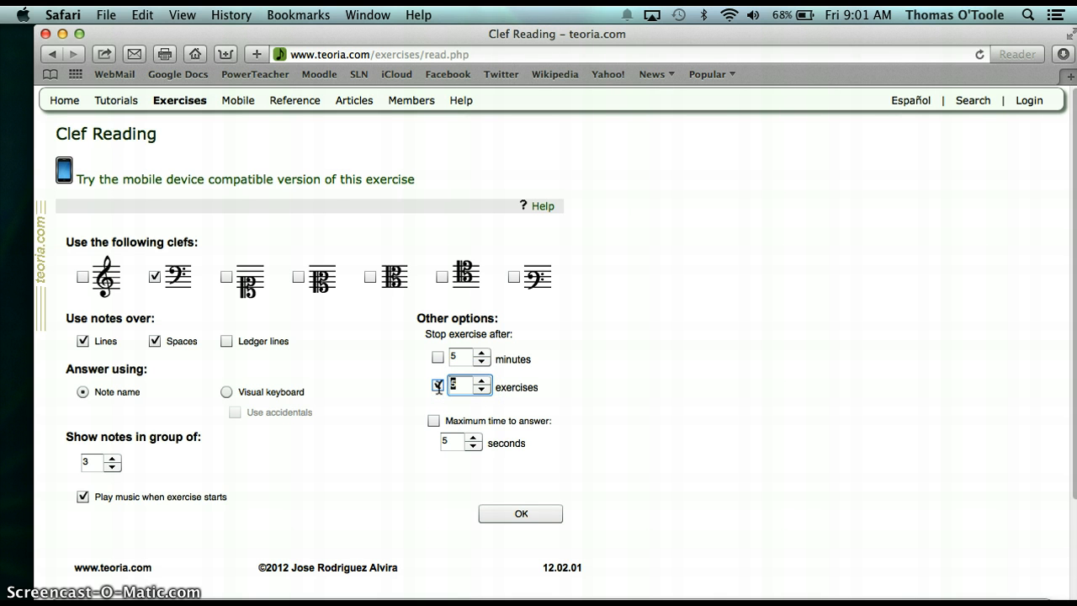
{"action": "left_click", "coordinate": [510, 512]}
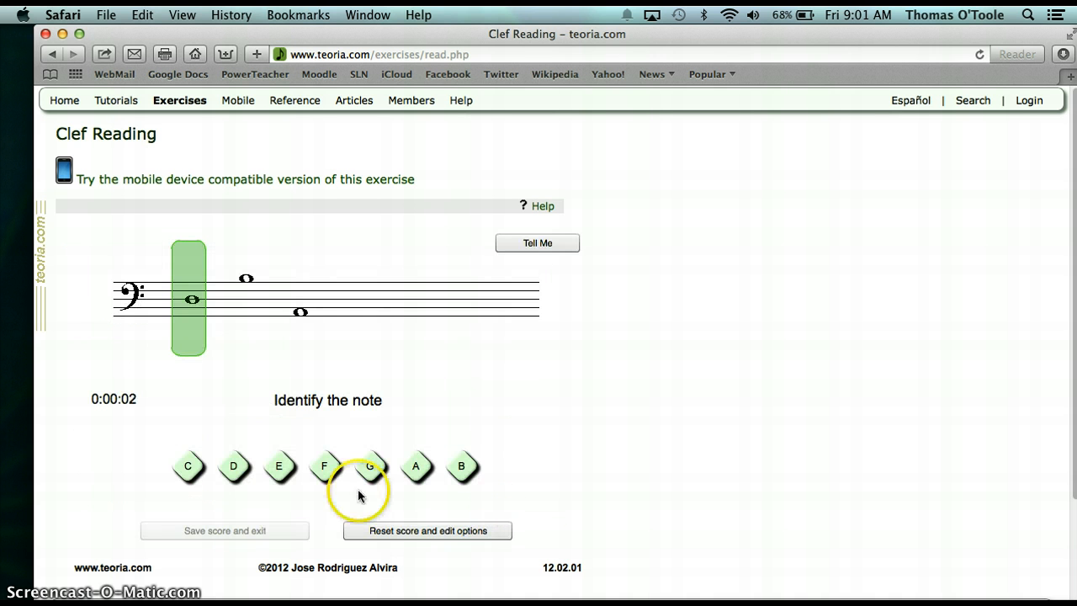
Identify the first group of three bass-clef notes as D, B and A.
{"action": "left_click", "coordinate": [233, 466]}
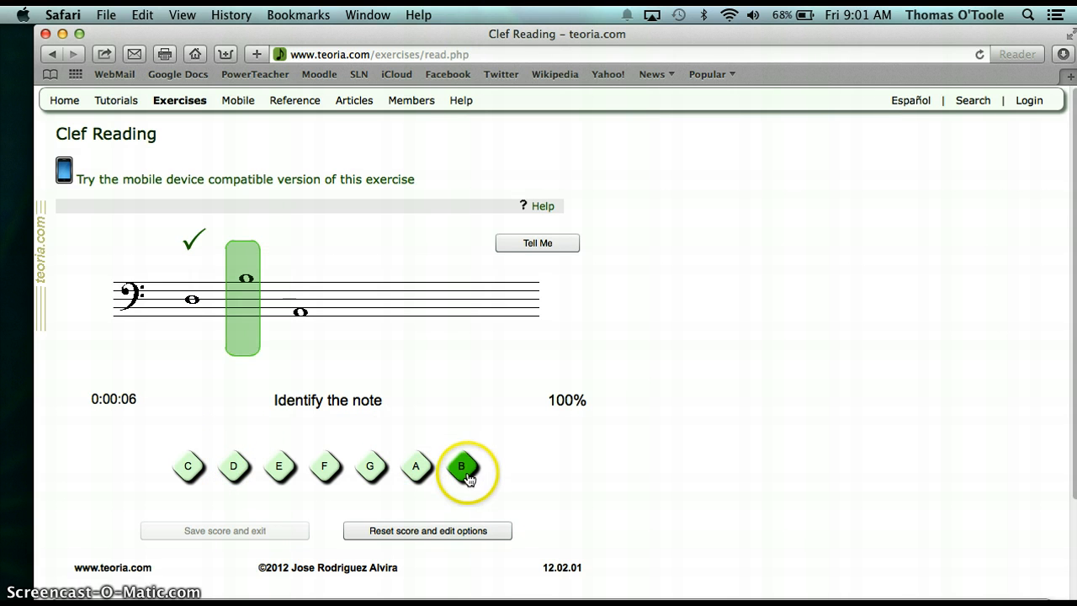
{"action": "left_click", "coordinate": [416, 474]}
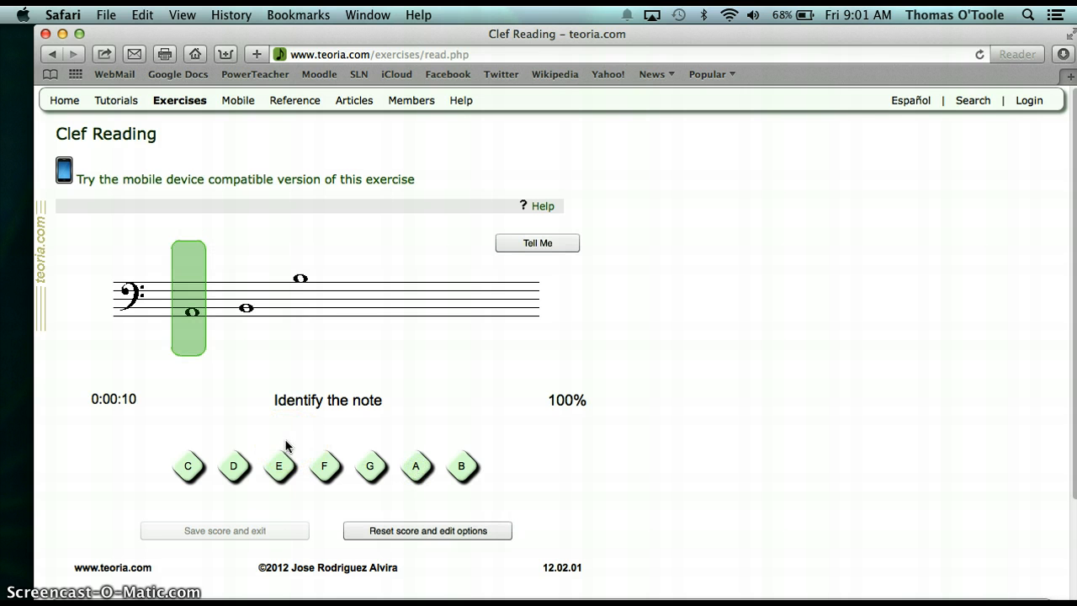
Answer the second group of bass-clef notes with A, B and B.
{"action": "left_click", "coordinate": [426, 470]}
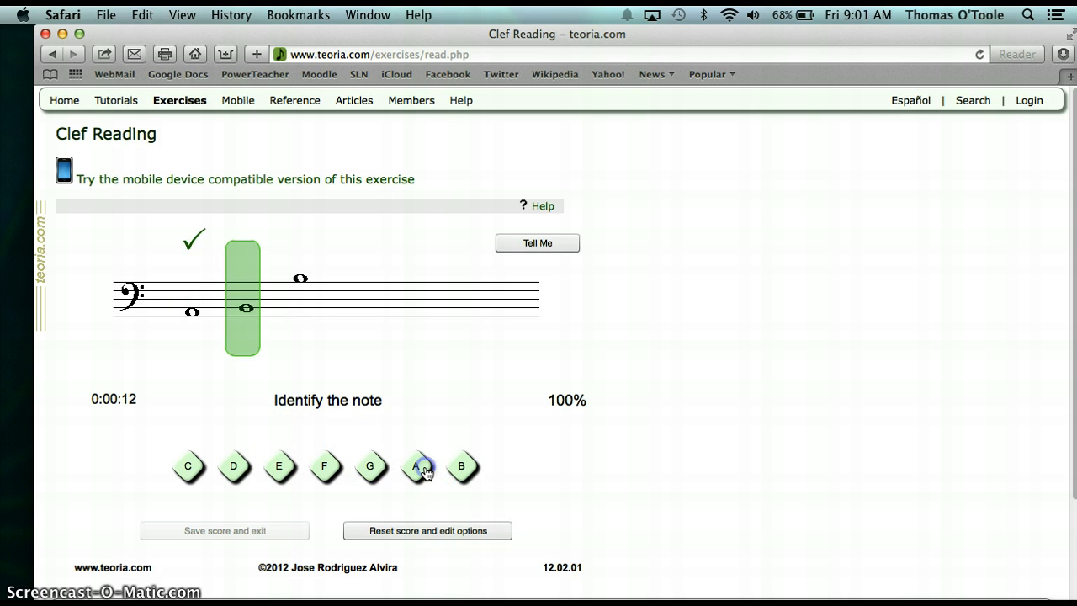
{"action": "left_click", "coordinate": [467, 474]}
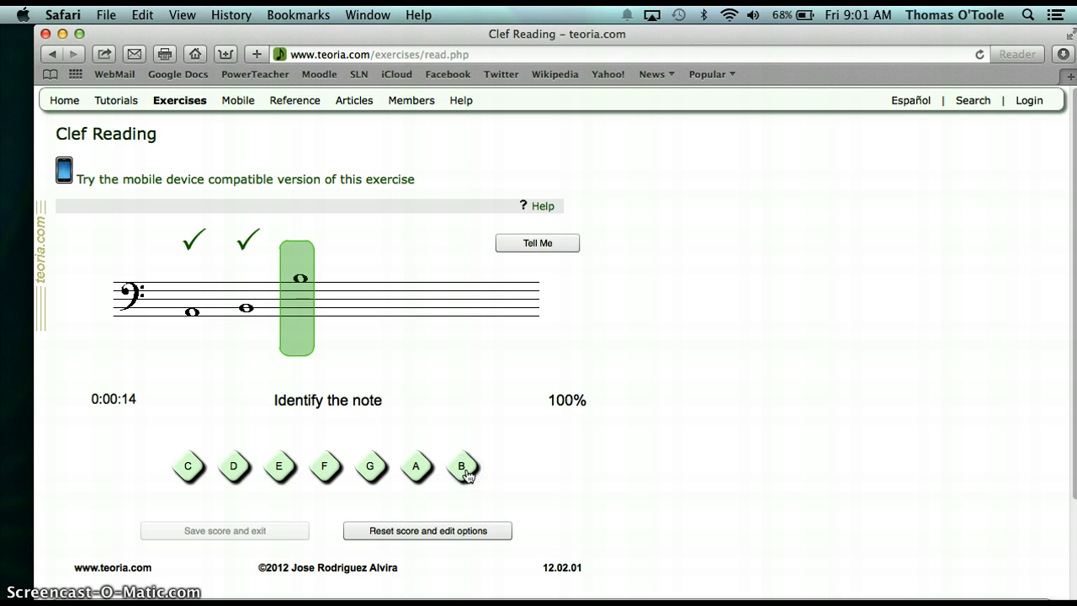
{"action": "left_click", "coordinate": [467, 474]}
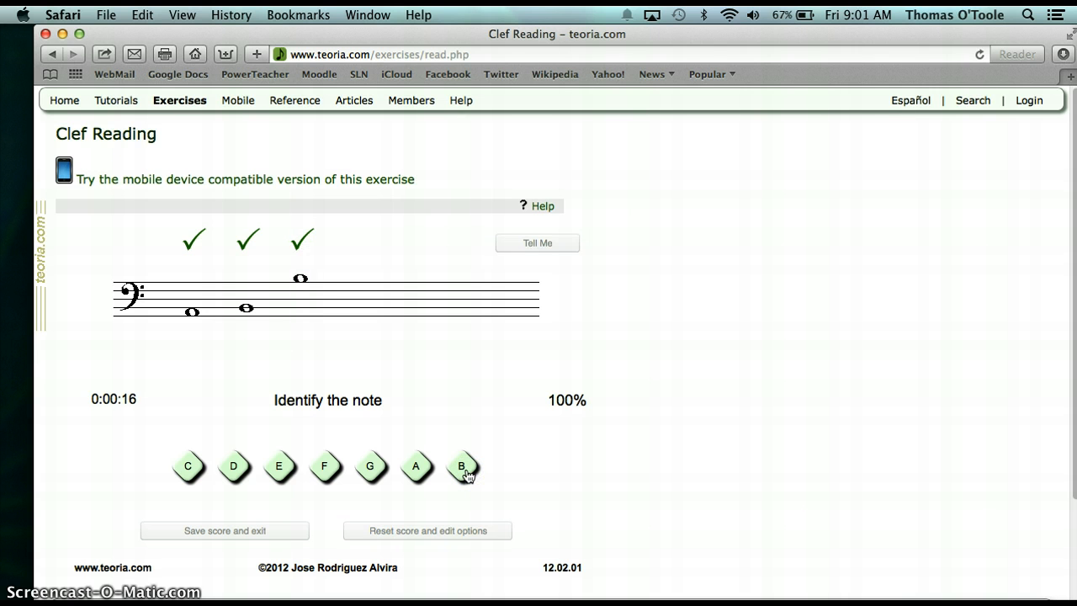
{"action": "left_click", "coordinate": [443, 530]}
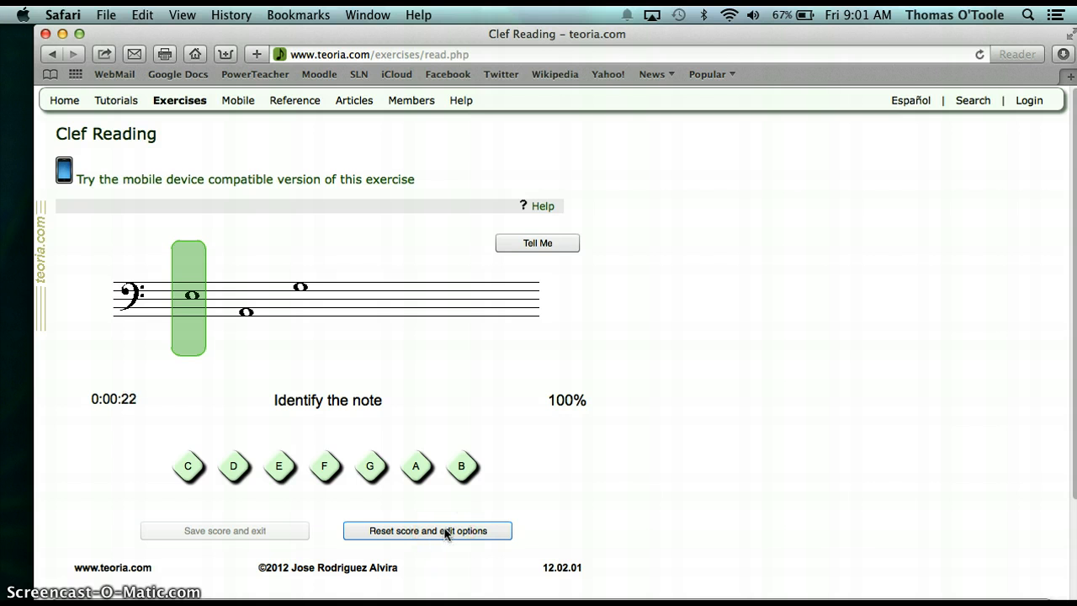
{"action": "left_click", "coordinate": [437, 548]}
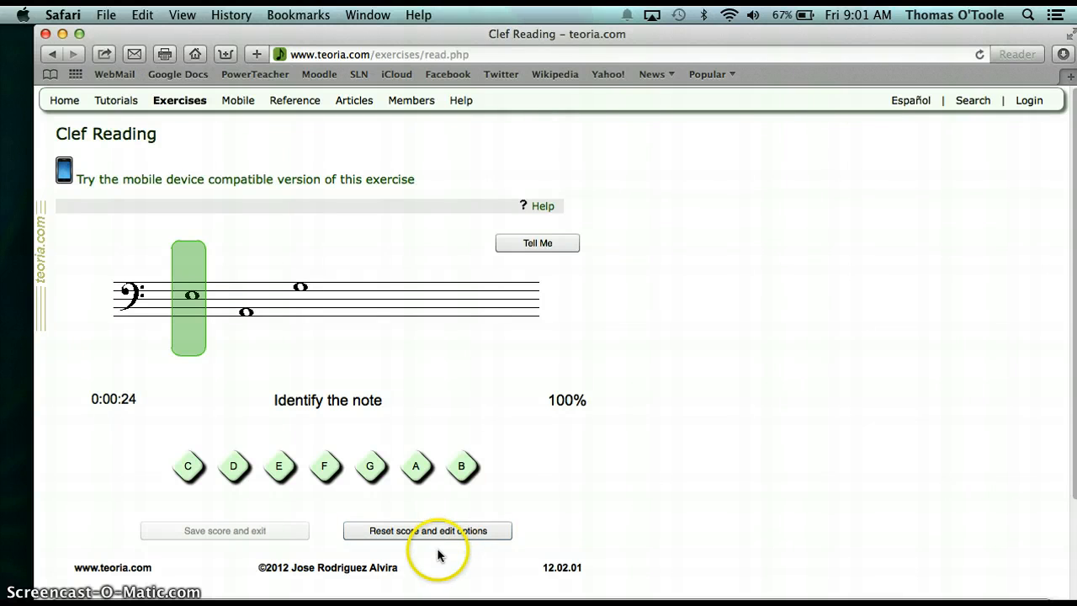